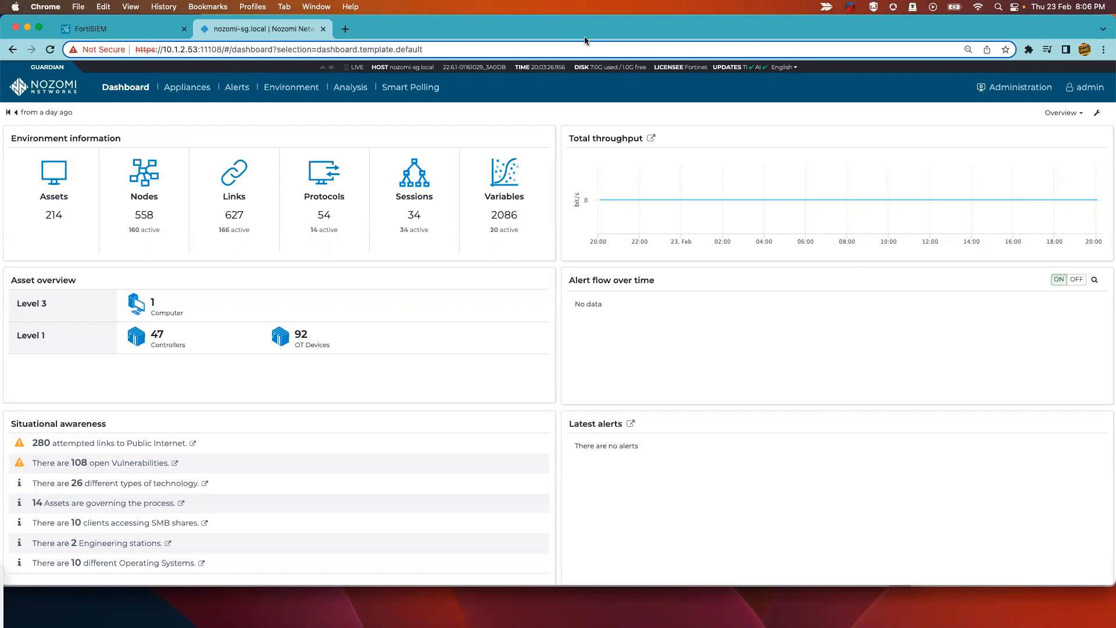
Open the Nozomi data integration settings, review the Common Event Format (CEF) endpoint's format options and sending settings, and save the endpoint.
click(1009, 91)
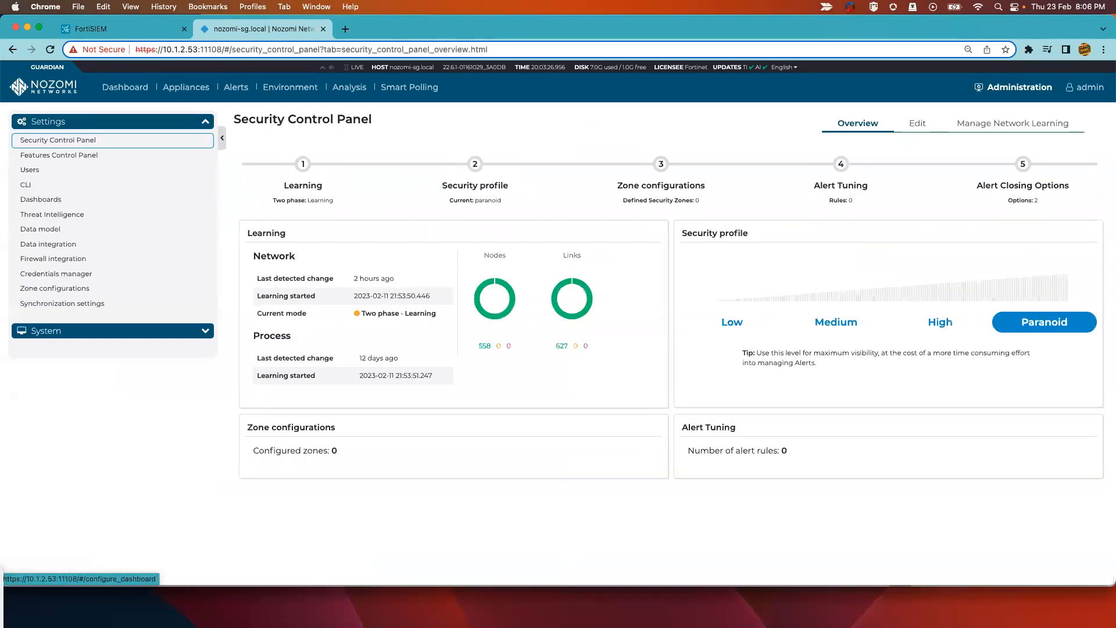
click(35, 248)
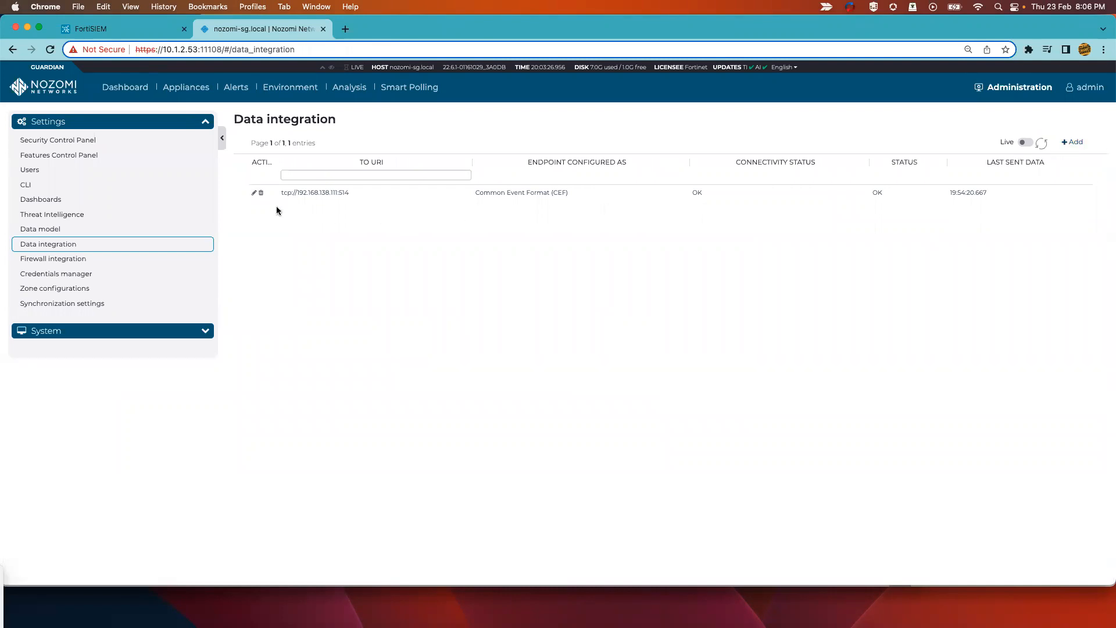
click(254, 193)
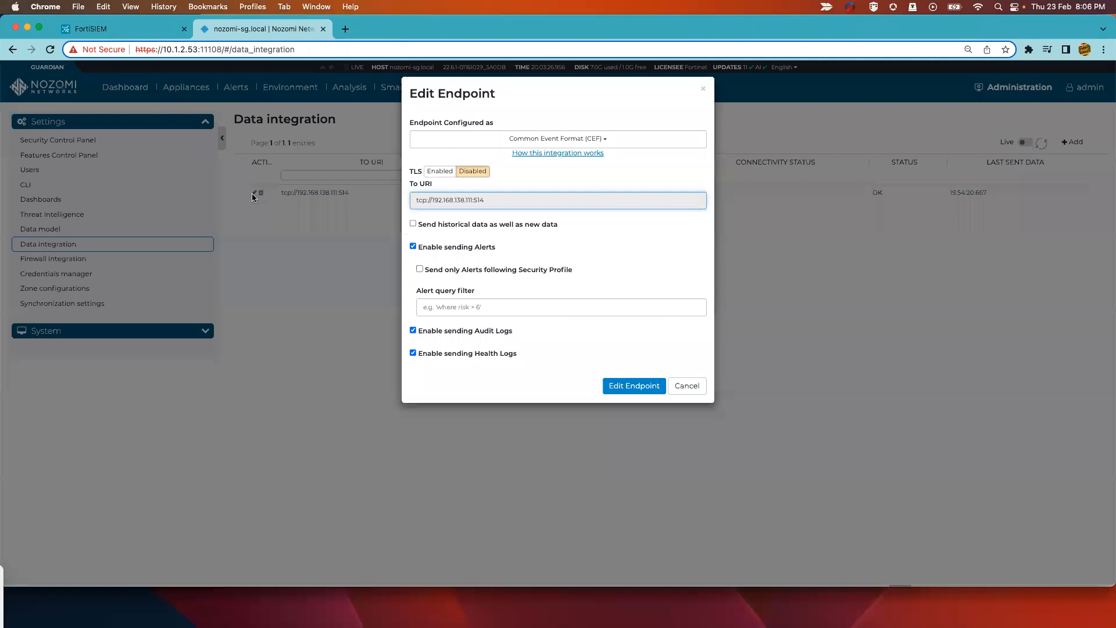
click(527, 142)
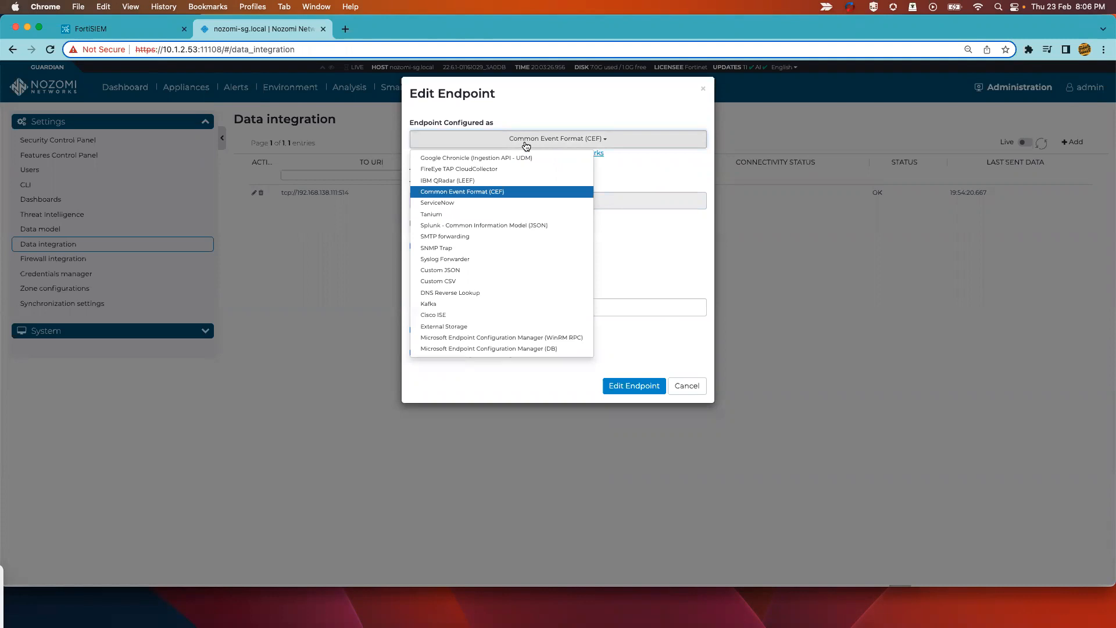
click(634, 175)
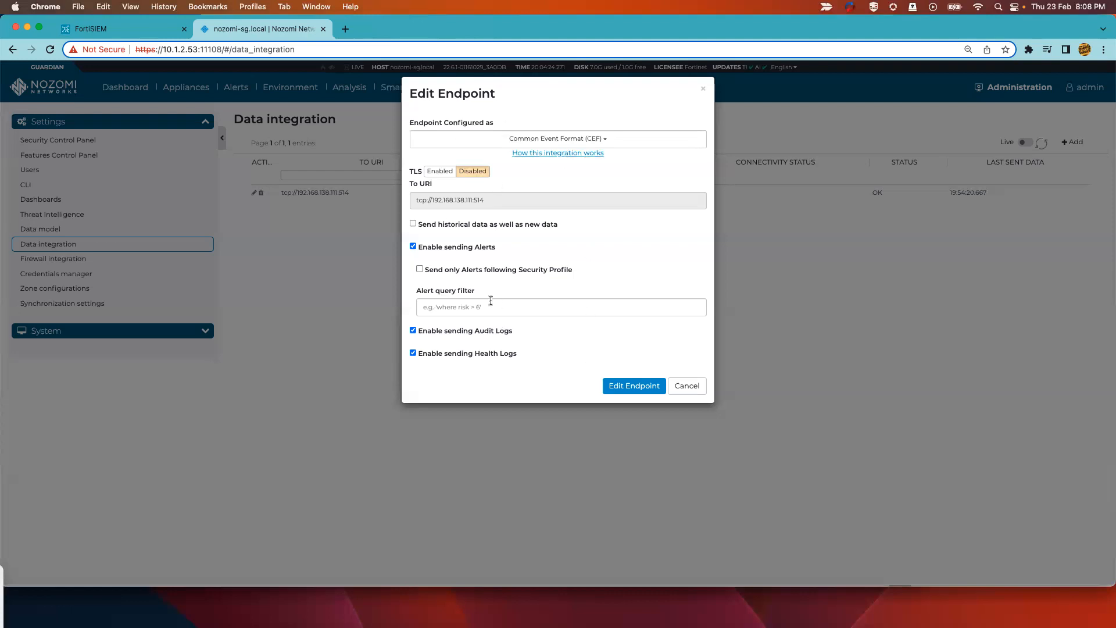
click(631, 386)
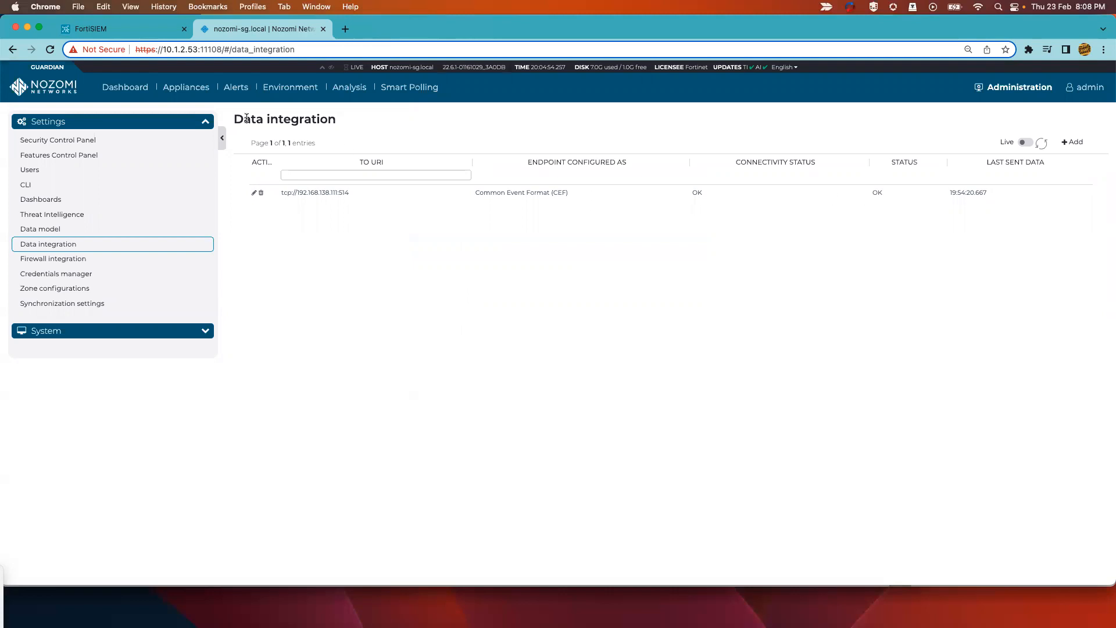
Switch to FortiSIEM, review the NozomiScadaGuardian-API credential definition and save it, declining the password manager's update offer.
click(130, 34)
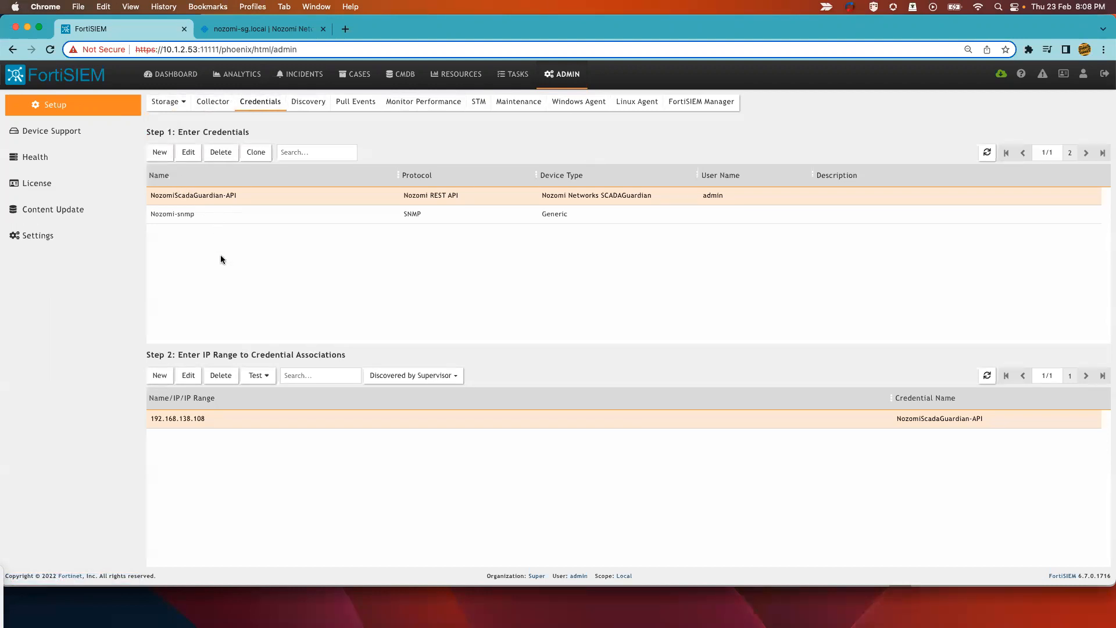
click(189, 152)
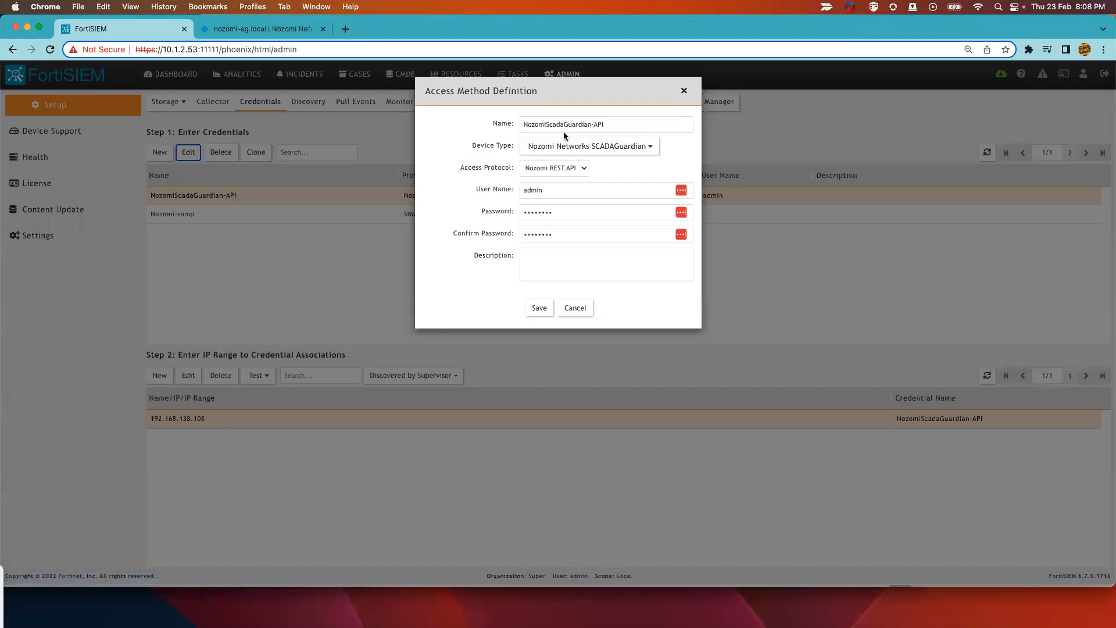
drag(615, 124, 511, 124)
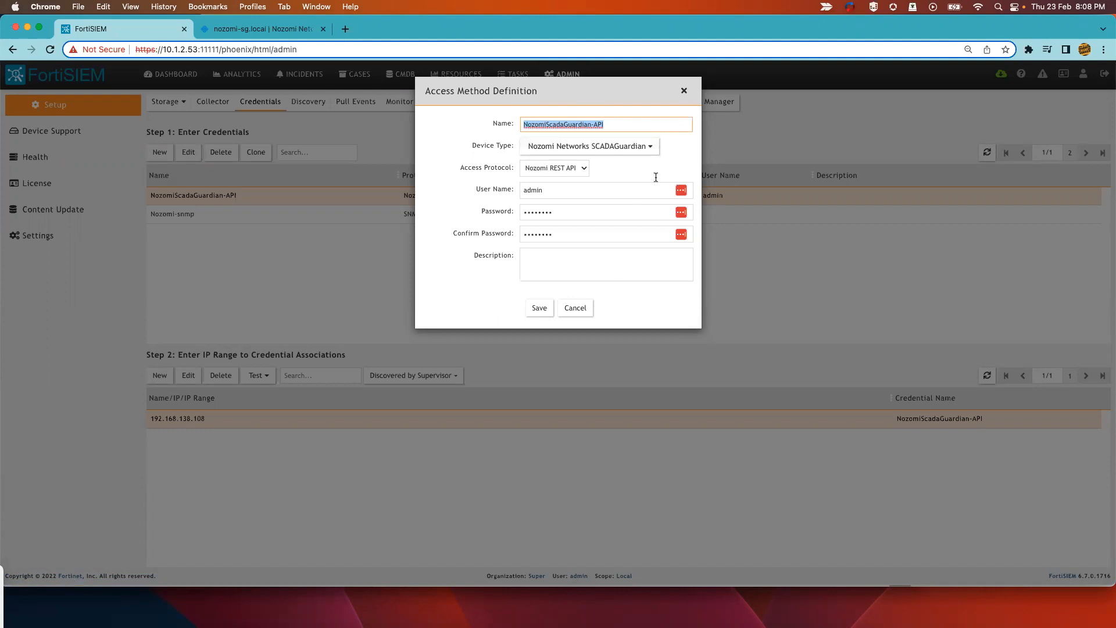
click(537, 311)
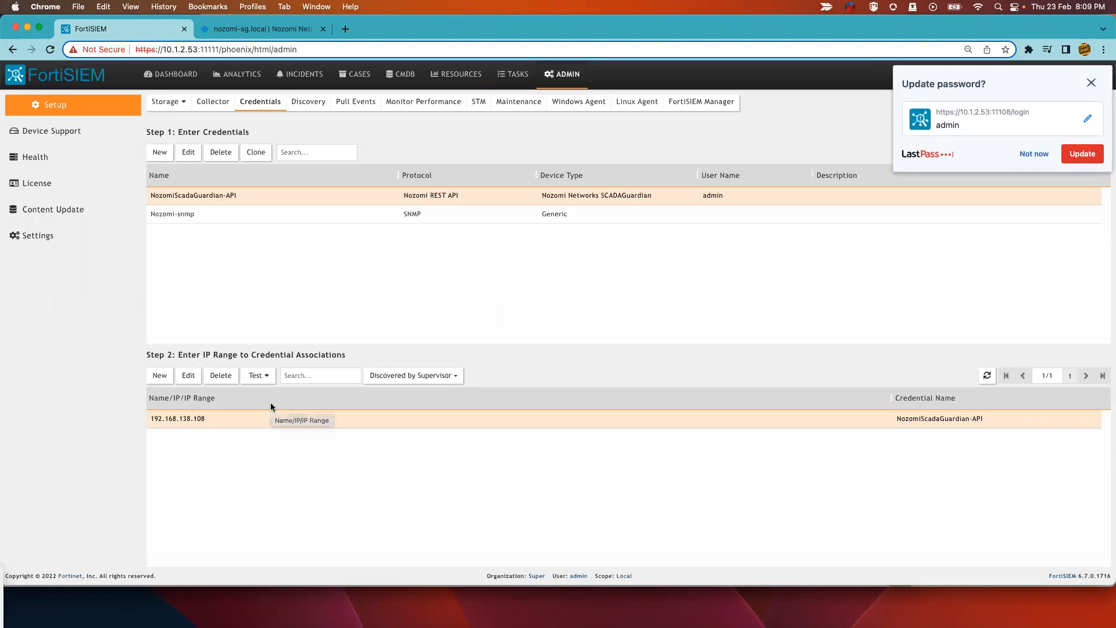
click(1036, 155)
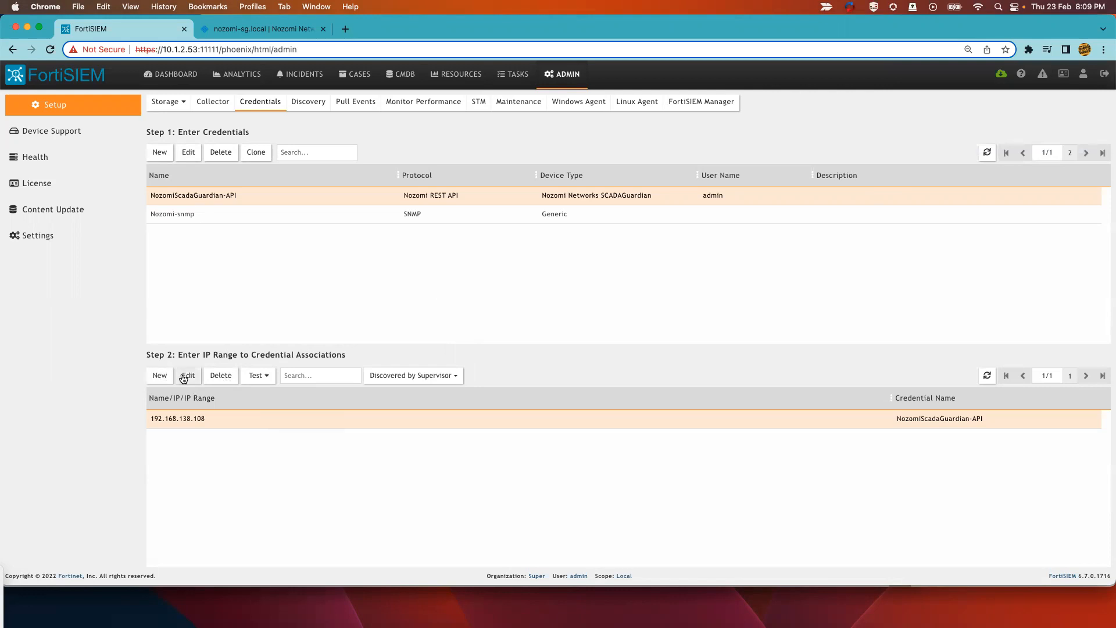
Review the credential mapping of 192.168.138.108 to NozomiScadaGuardian-API and save it.
click(187, 376)
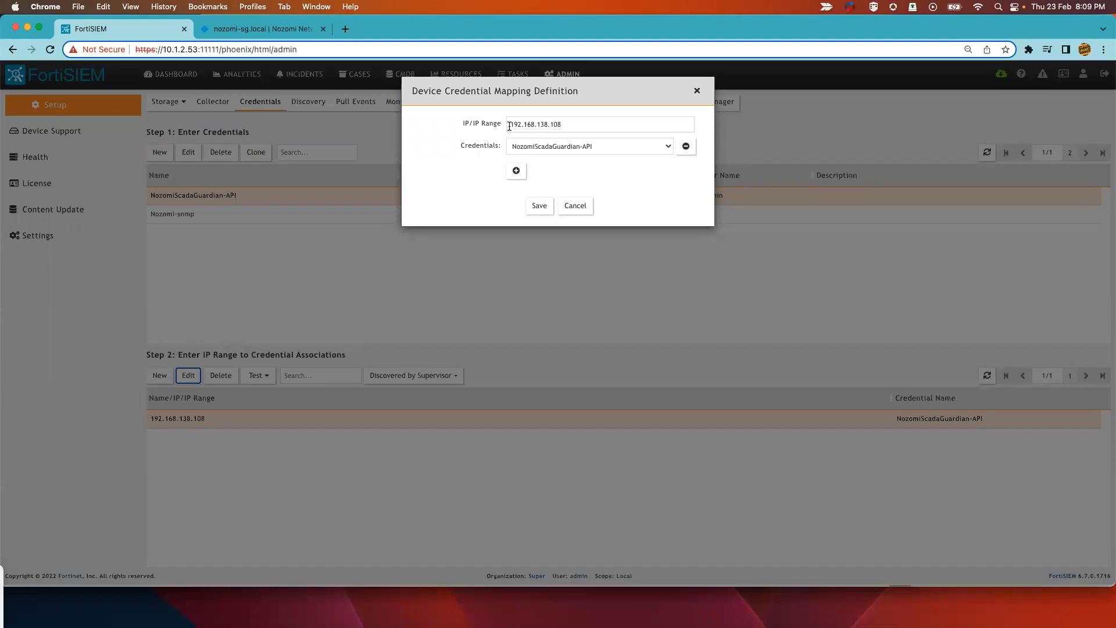
drag(509, 127, 568, 125)
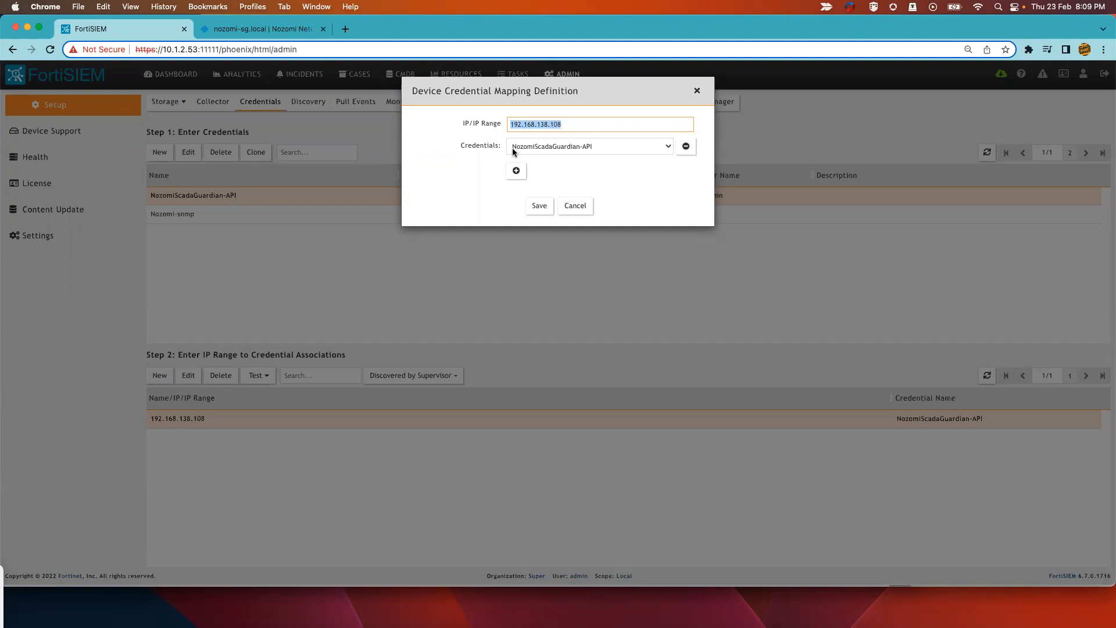
click(535, 205)
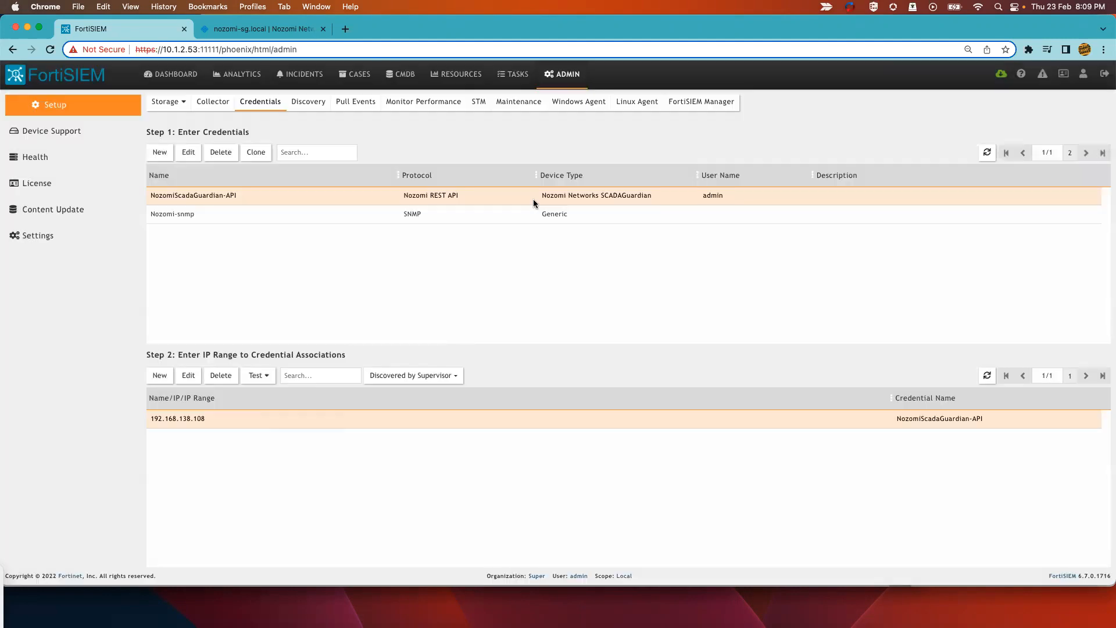
Test connectivity with ping for 192.168.138.108, widen the Access column to read the results, and close them.
click(252, 377)
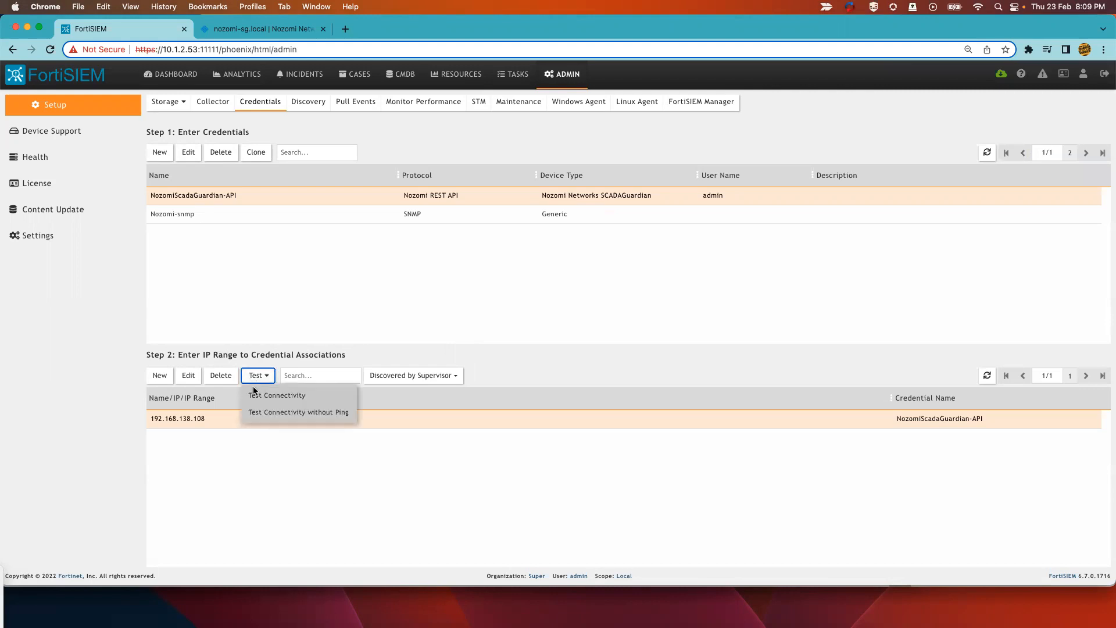
click(254, 394)
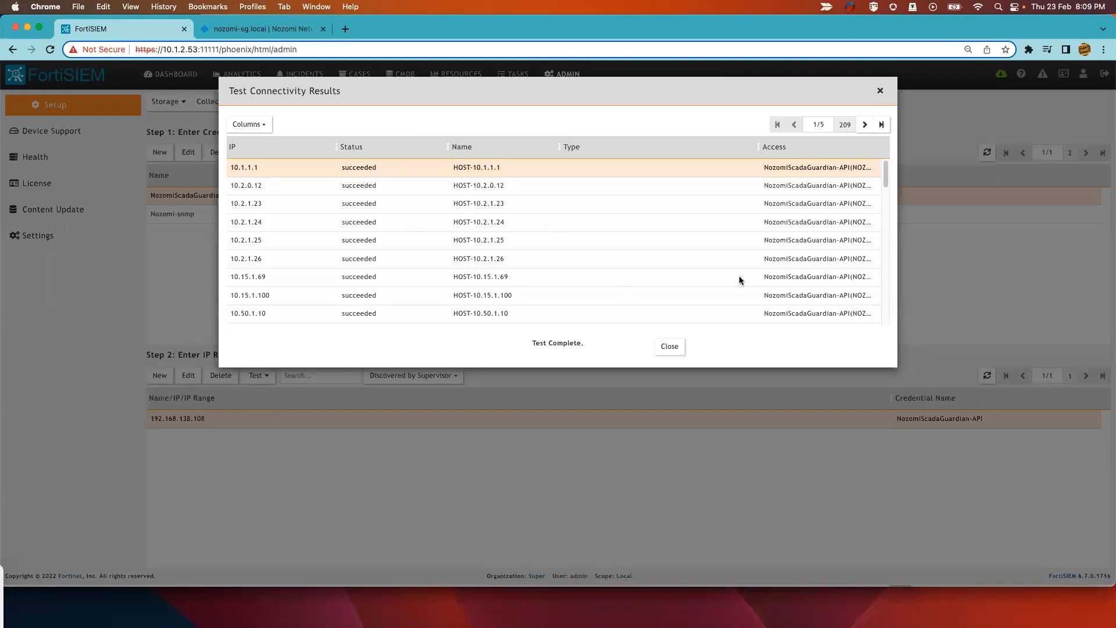
drag(759, 146, 668, 147)
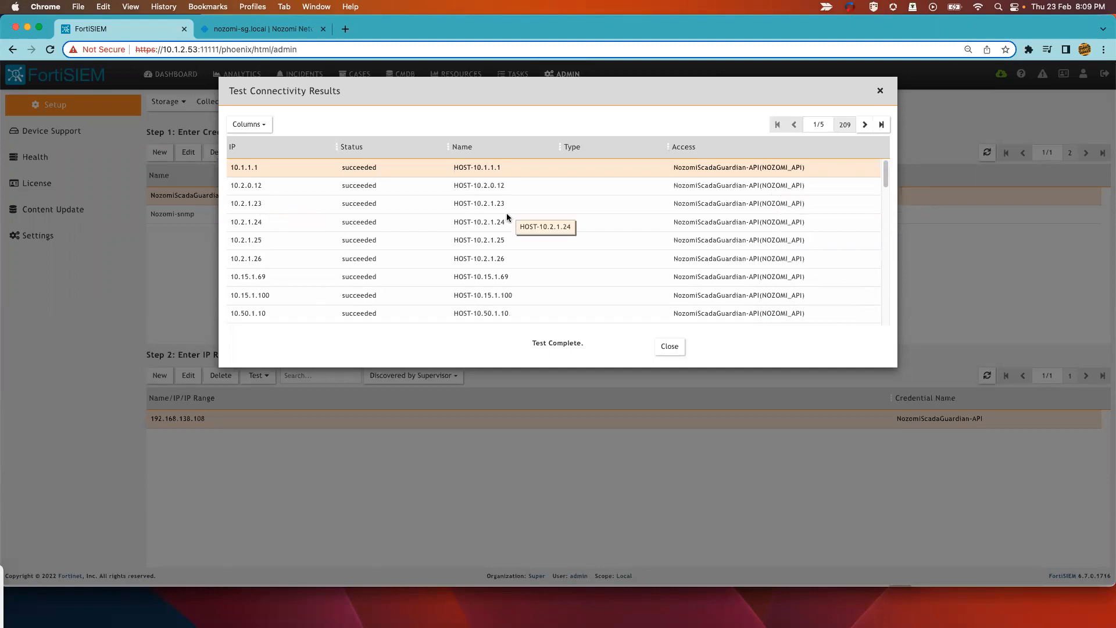
click(670, 347)
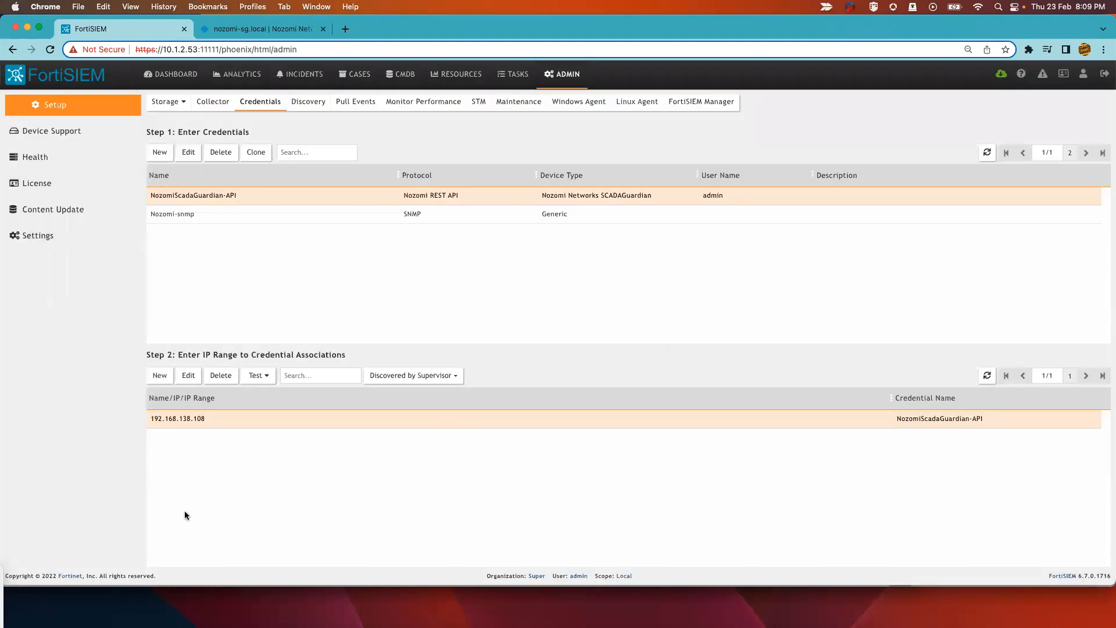
Review the Nozomi discovery definition's scan type, credential and options, and save it as a Nozomi Scan using NozomiScadaGuardian-API.
click(303, 108)
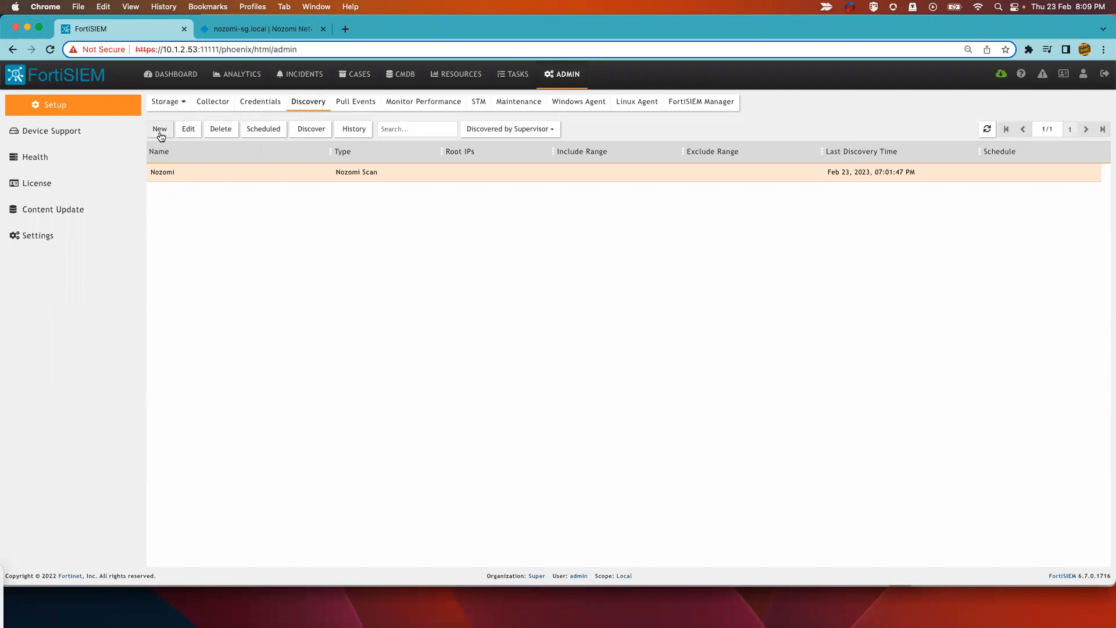
click(185, 132)
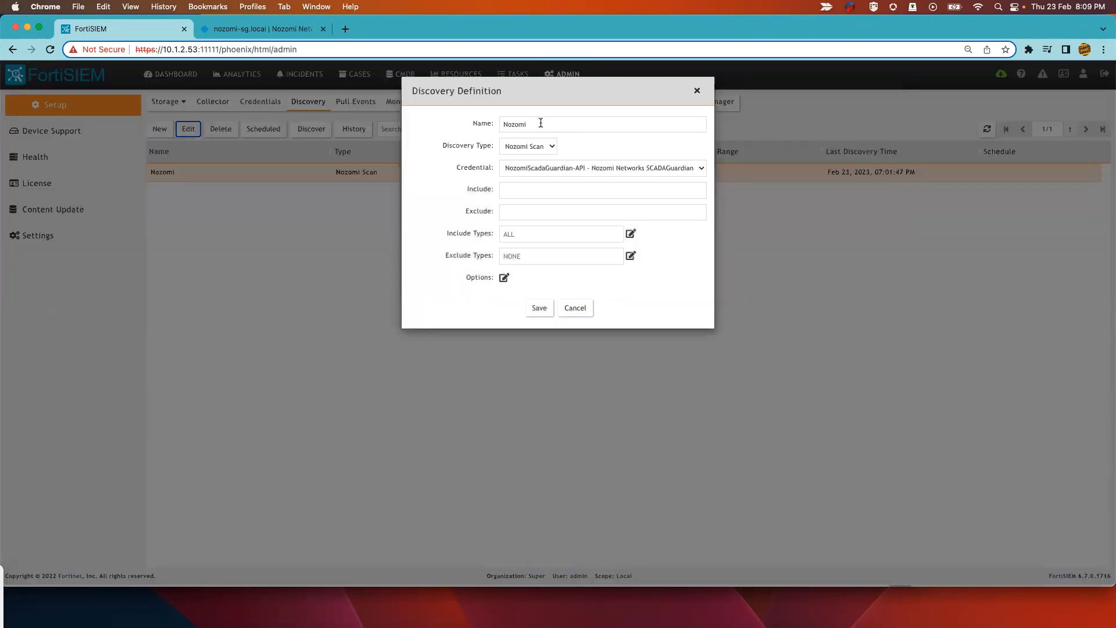
click(531, 148)
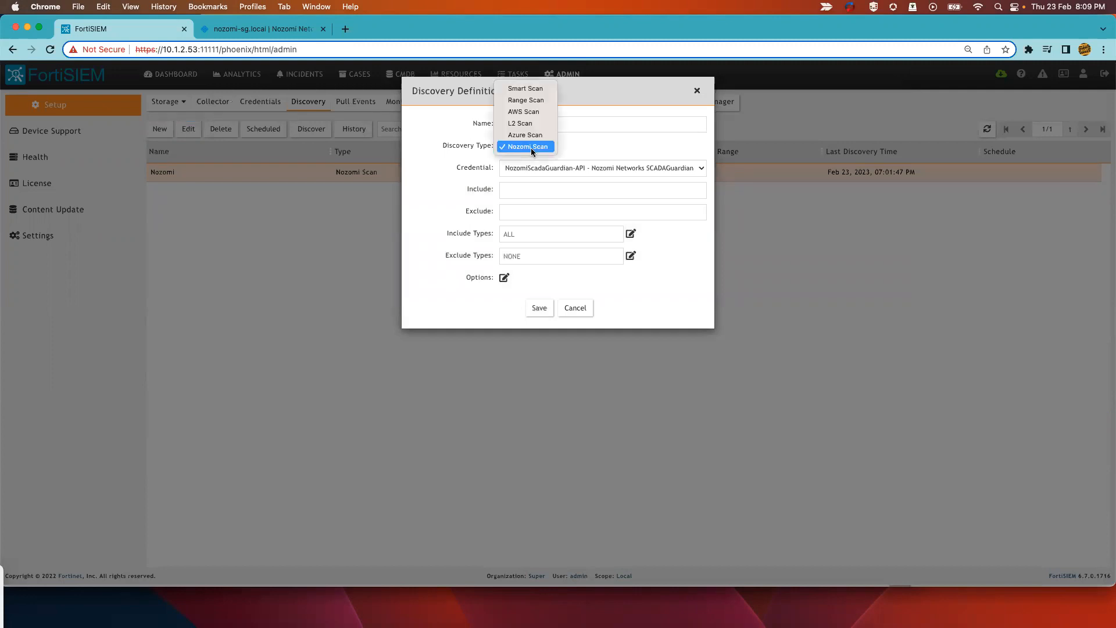
click(569, 149)
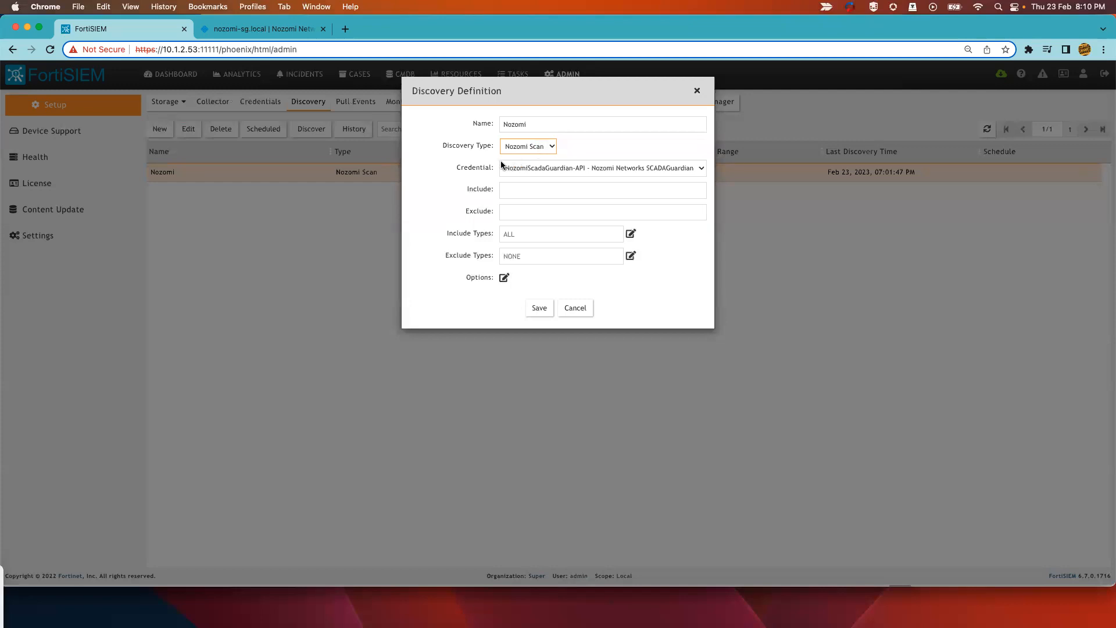
click(515, 169)
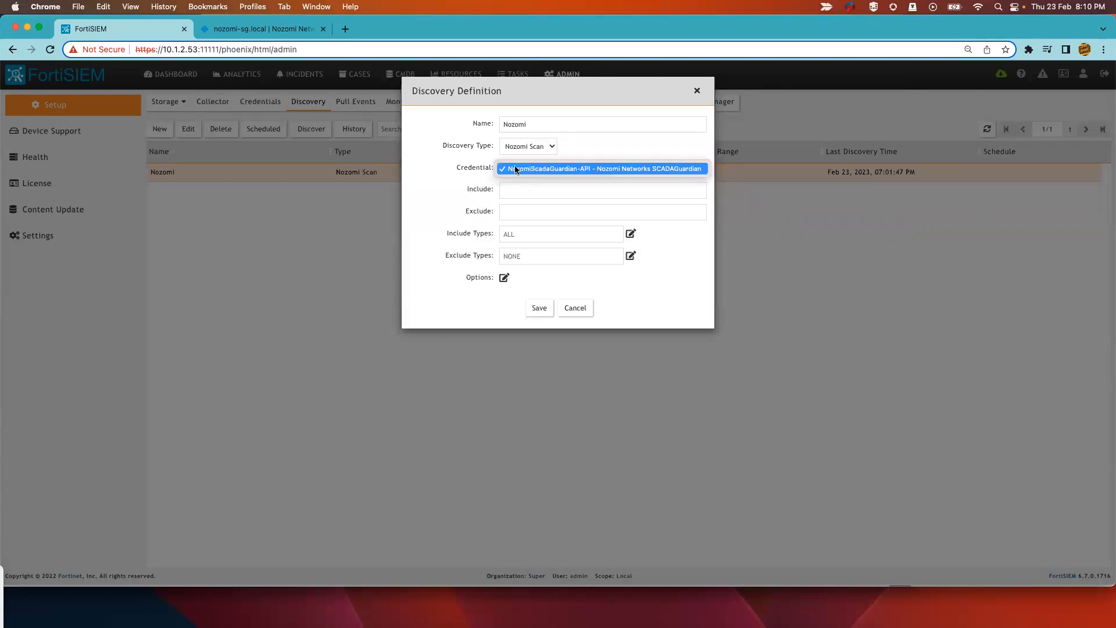
click(504, 279)
click(505, 279)
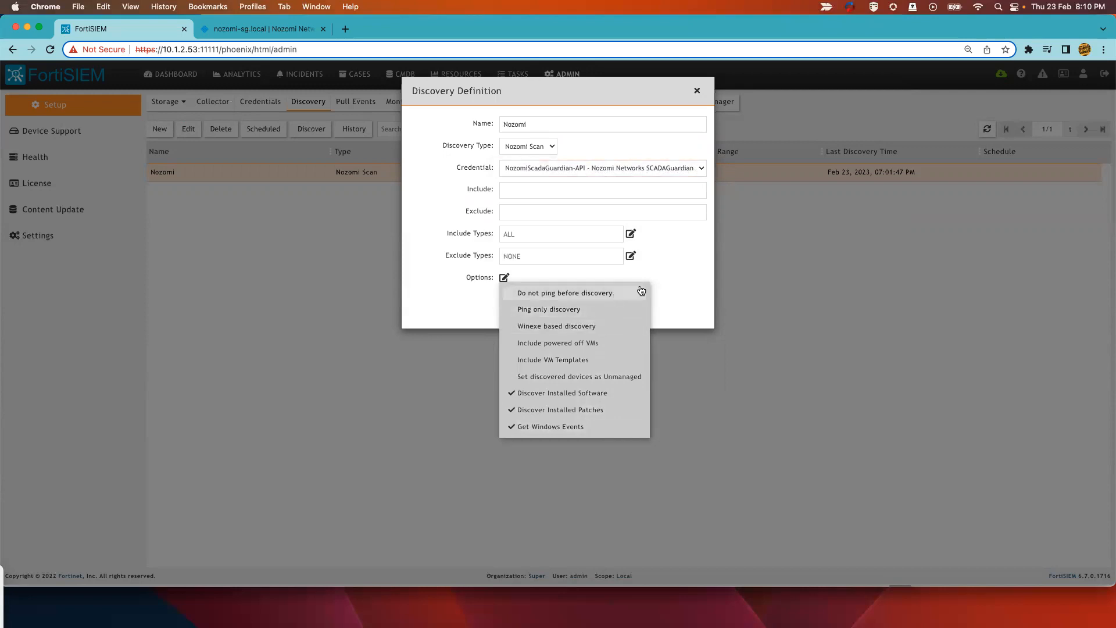
click(665, 272)
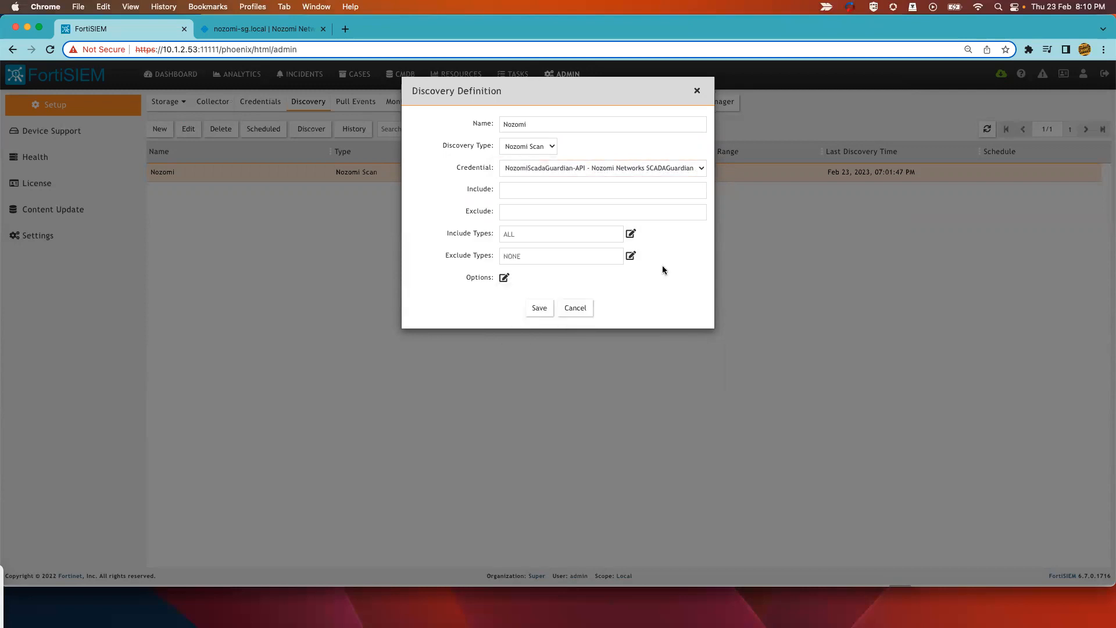
click(541, 309)
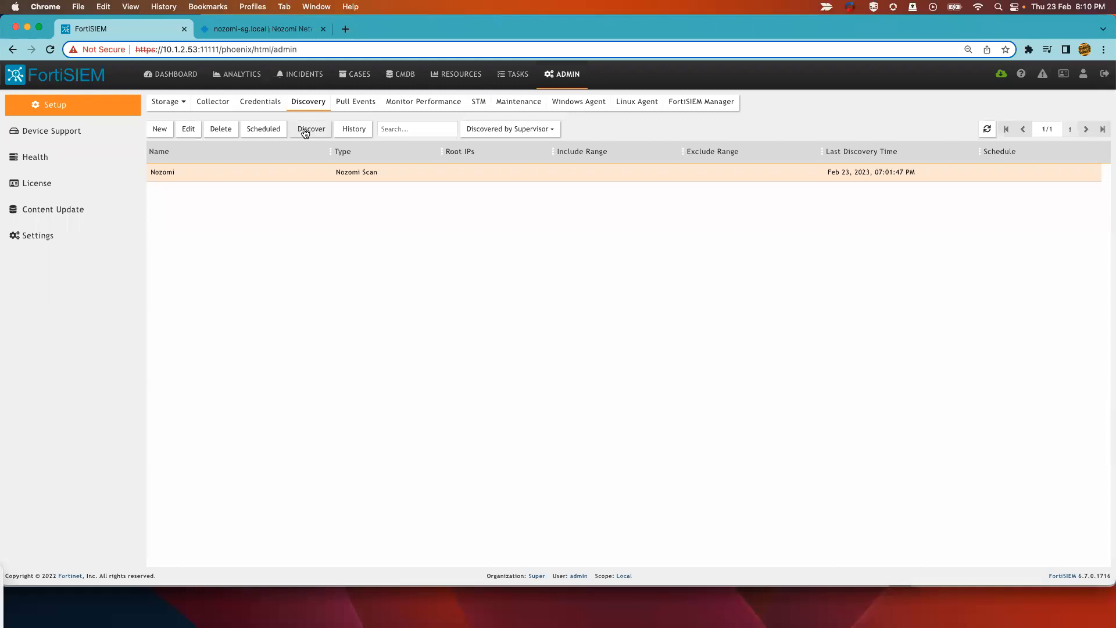
Run the Nozomi discovery and close its results once the devices are listed.
click(305, 133)
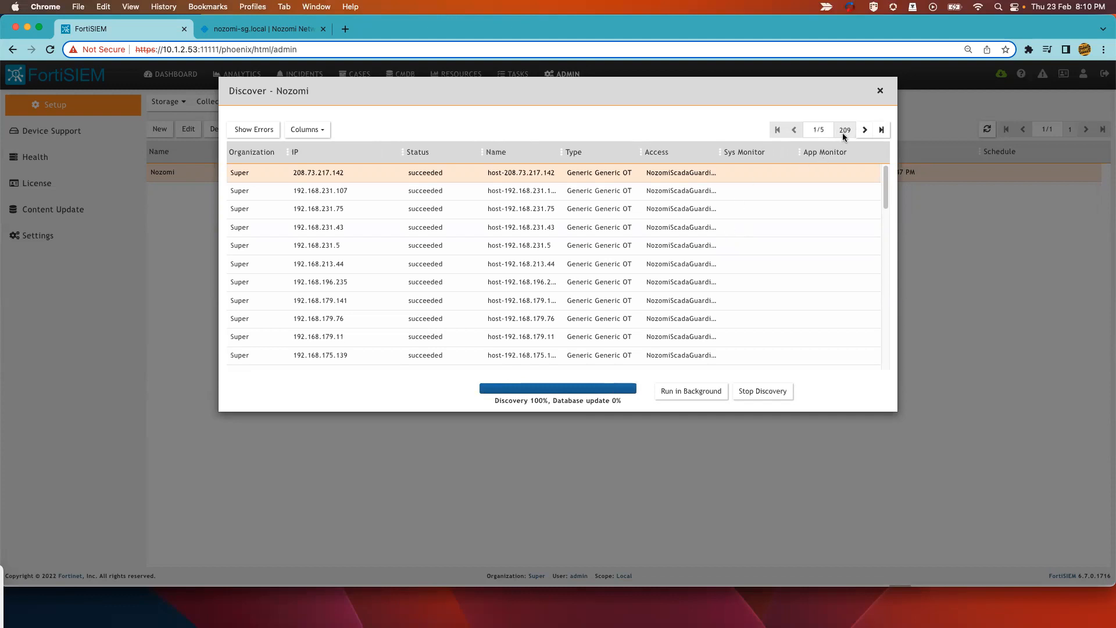
mouse_move(845, 135)
click(881, 92)
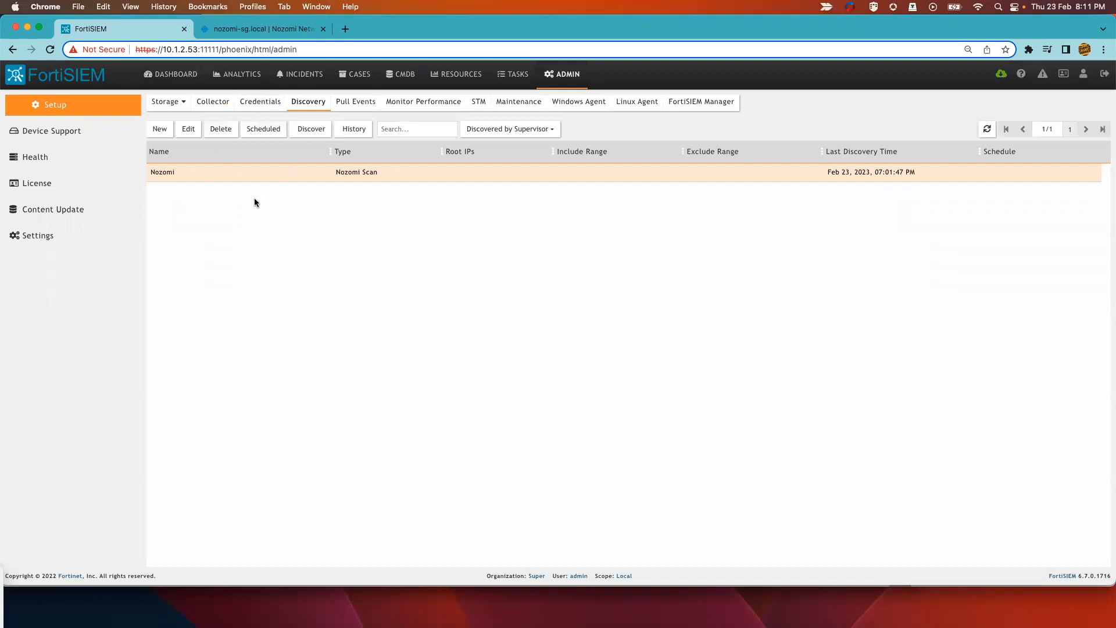
Examine the OT/IoT devices in the CMDB and the Purdue levels under the Operational Technology business service.
click(401, 79)
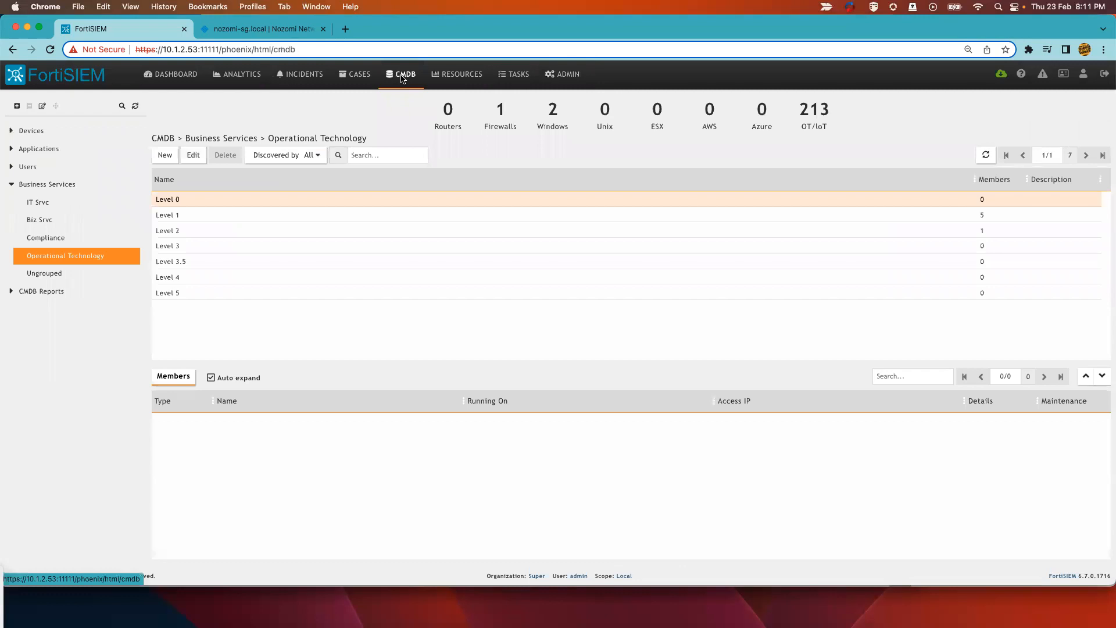
click(813, 111)
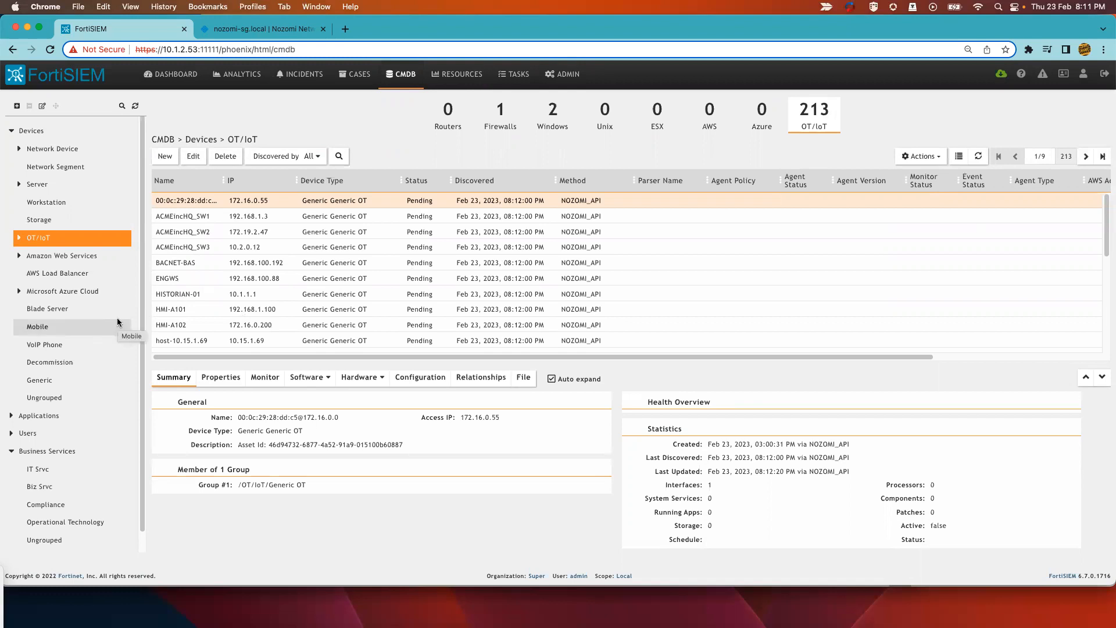
click(10, 132)
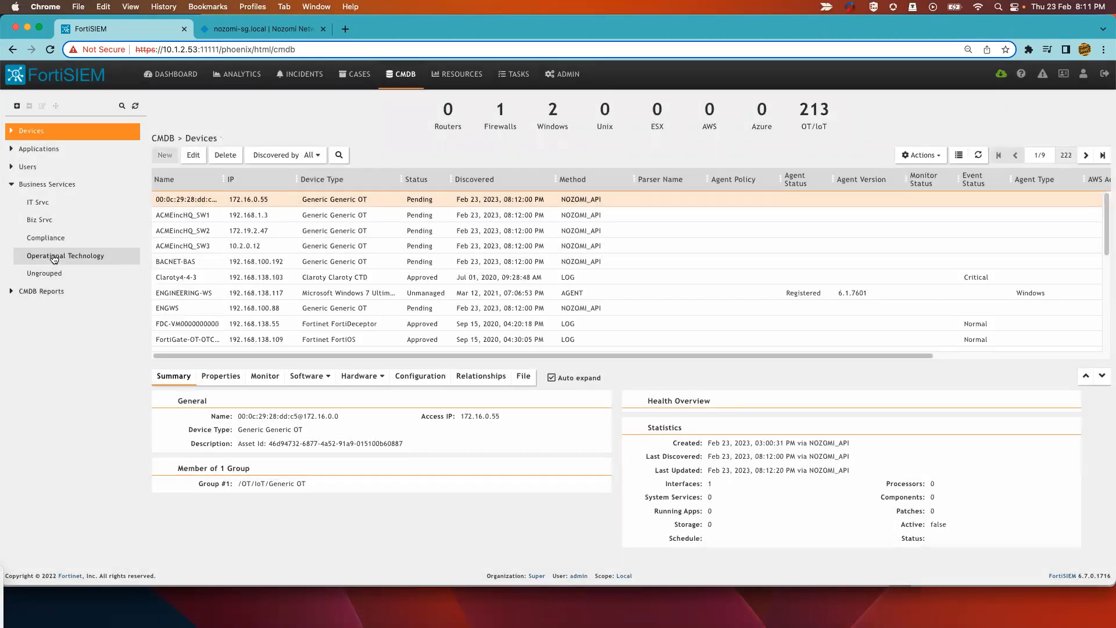
click(54, 257)
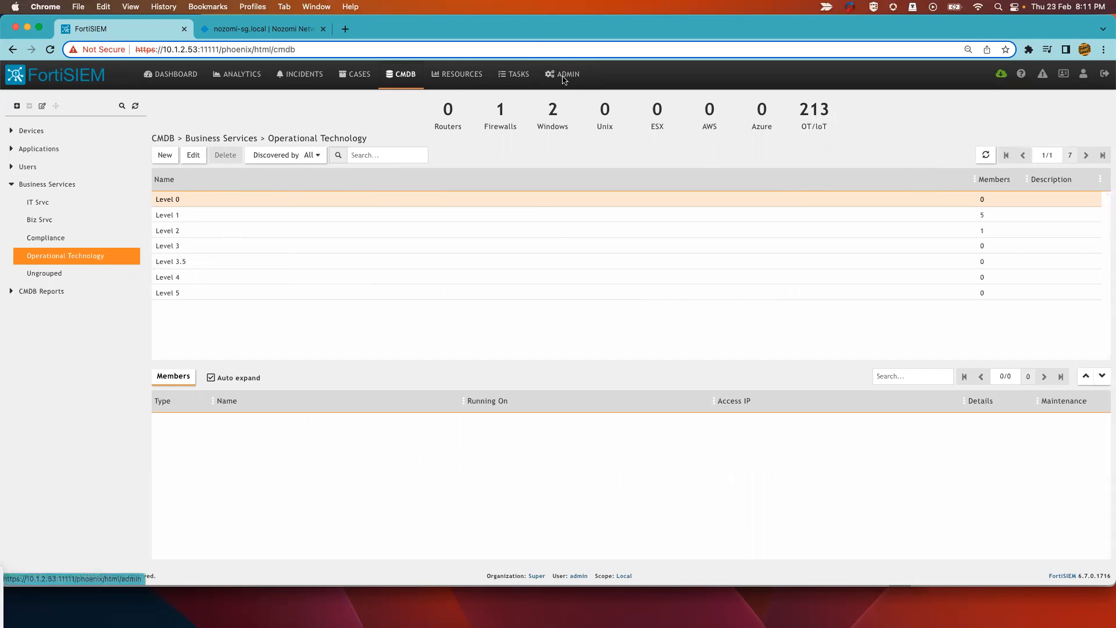
Examine the resource reports filtered by "purdu", including Inter Purdue Level Traffic Summary and Top Incident Sources.
click(459, 77)
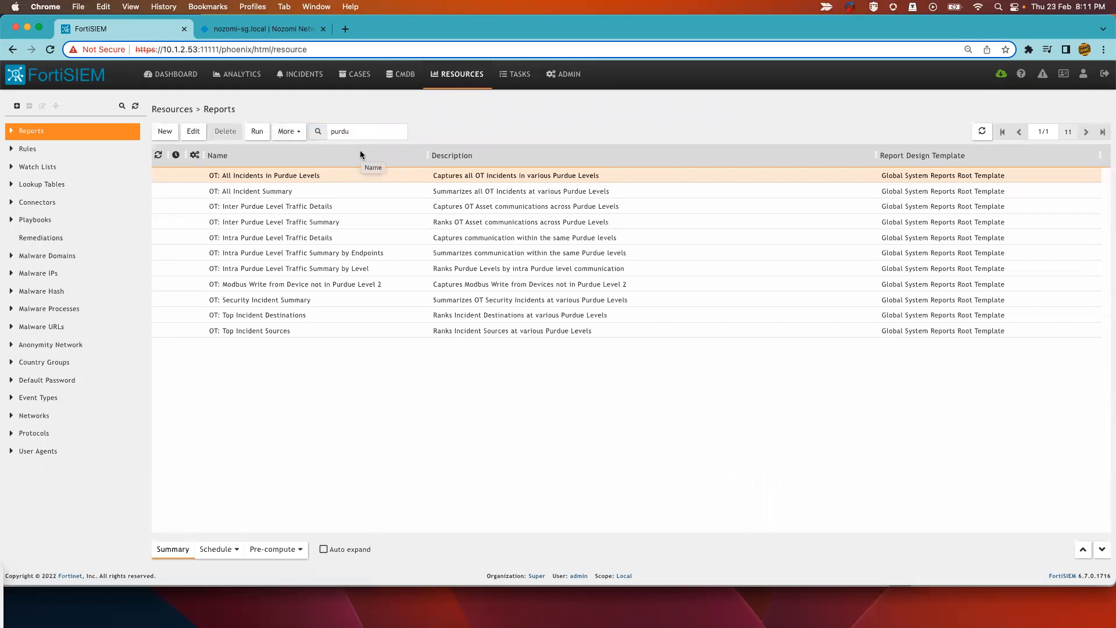
click(359, 132)
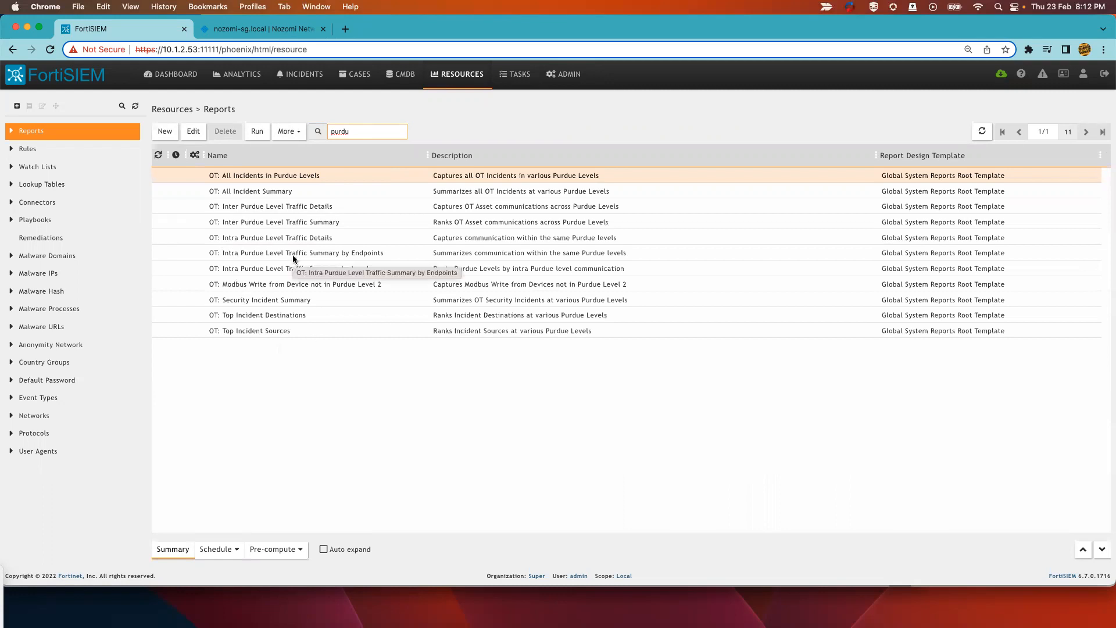
click(229, 222)
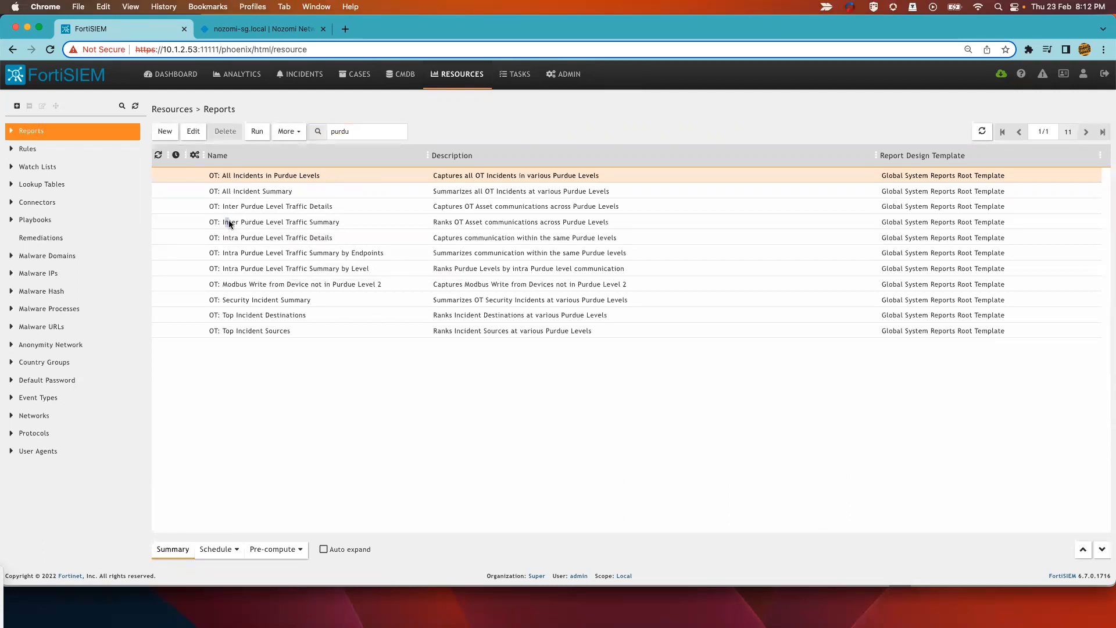
drag(229, 222, 312, 224)
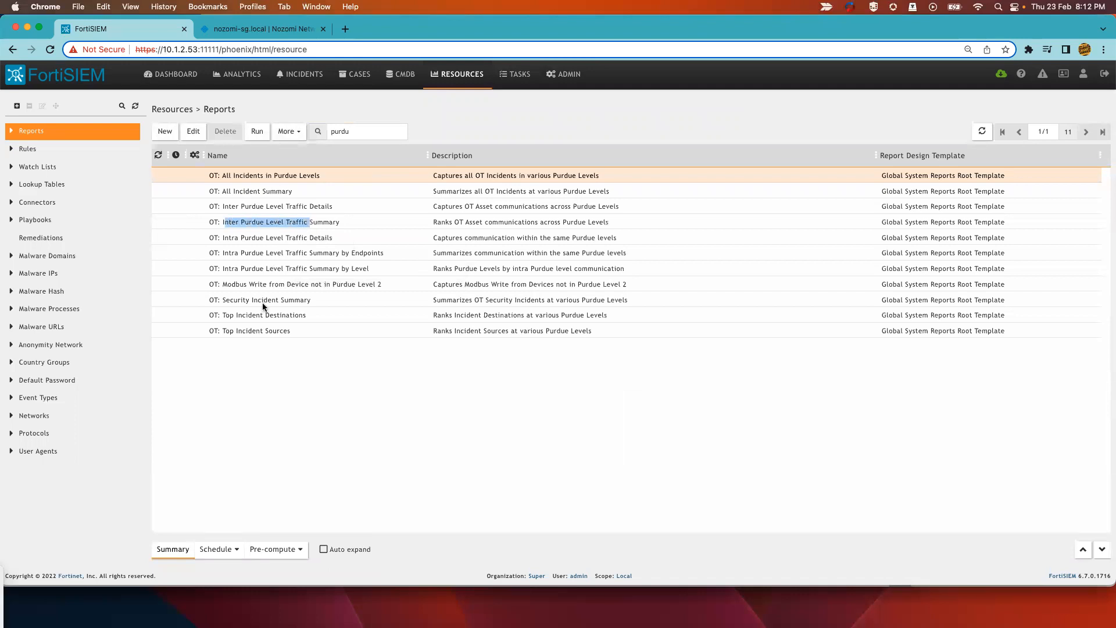
click(225, 329)
drag(224, 328, 271, 331)
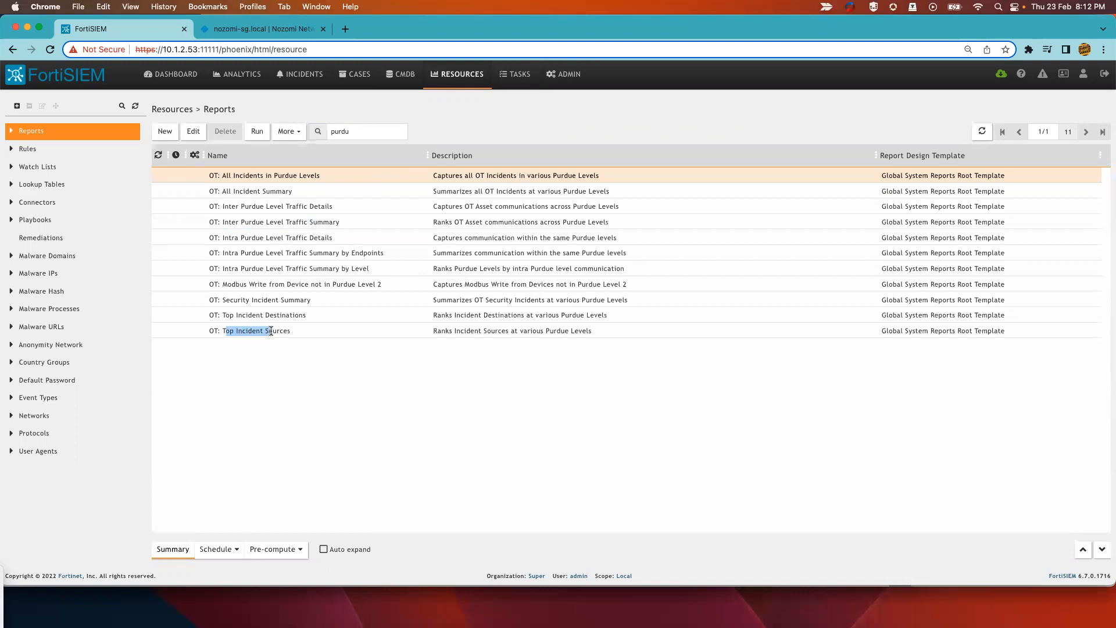